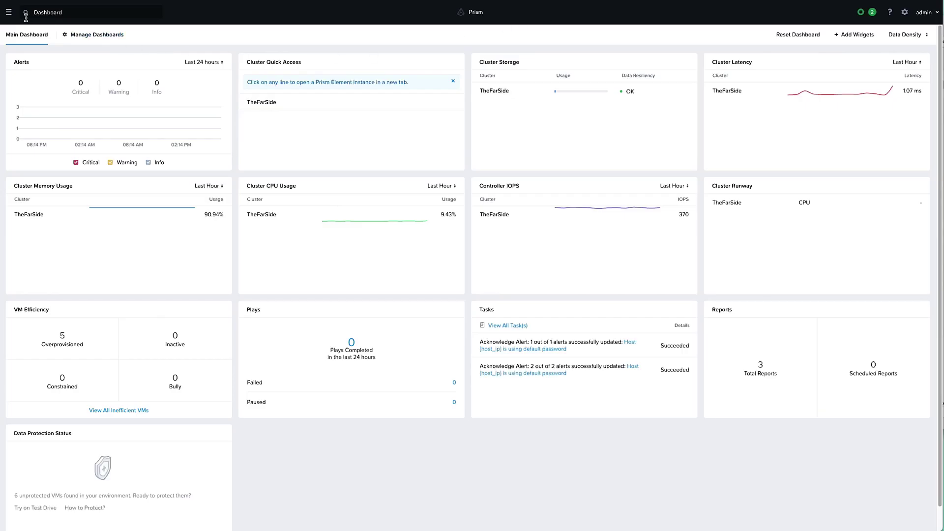
# - Show the Prism Central VMs list under Compute & Storage
pyautogui.click(8, 12)
pyautogui.click(20, 78)
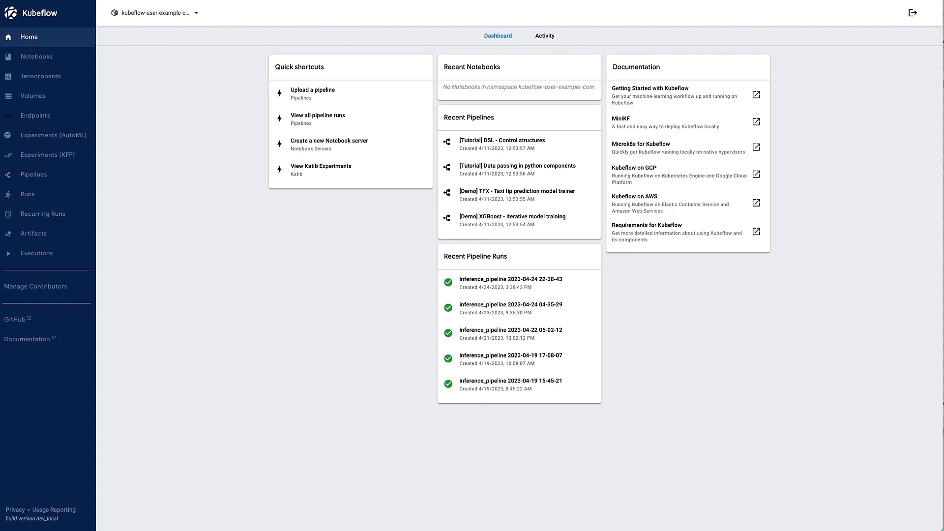
# - Open the chatbot endpoint in Kubeflow Endpoints and scroll through its predictor logs
pyautogui.click(43, 119)
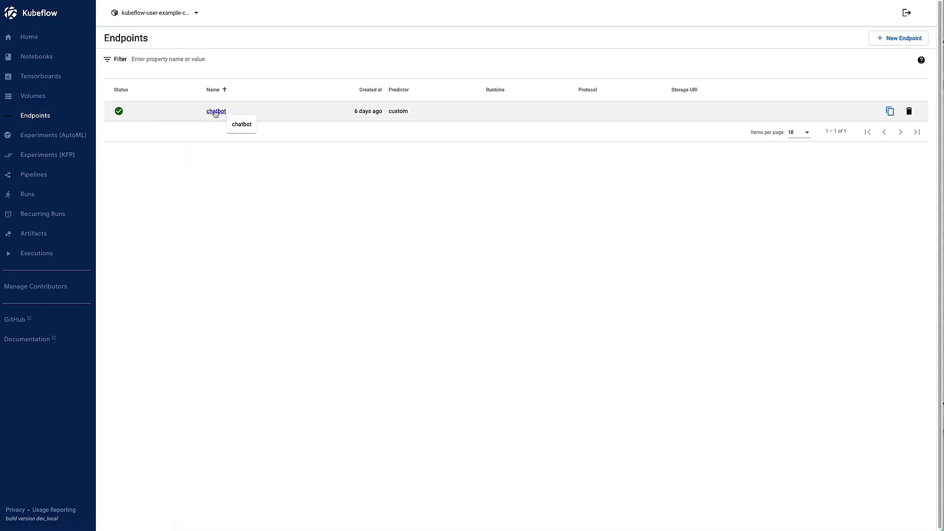
pyautogui.click(213, 112)
pyautogui.click(268, 78)
pyautogui.scroll(-10, 380, 198)
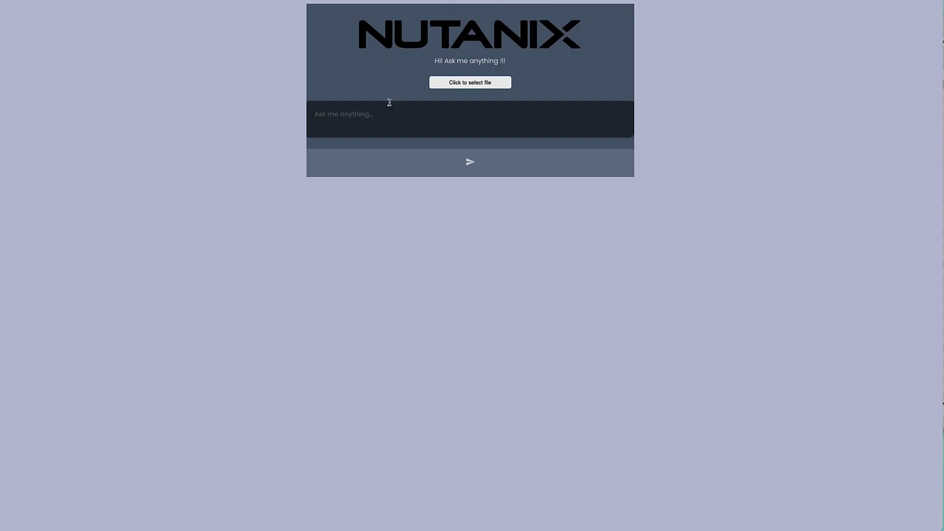
# - Ask the chatbot 'How do I reset the CVM password?'
pyautogui.click(378, 112)
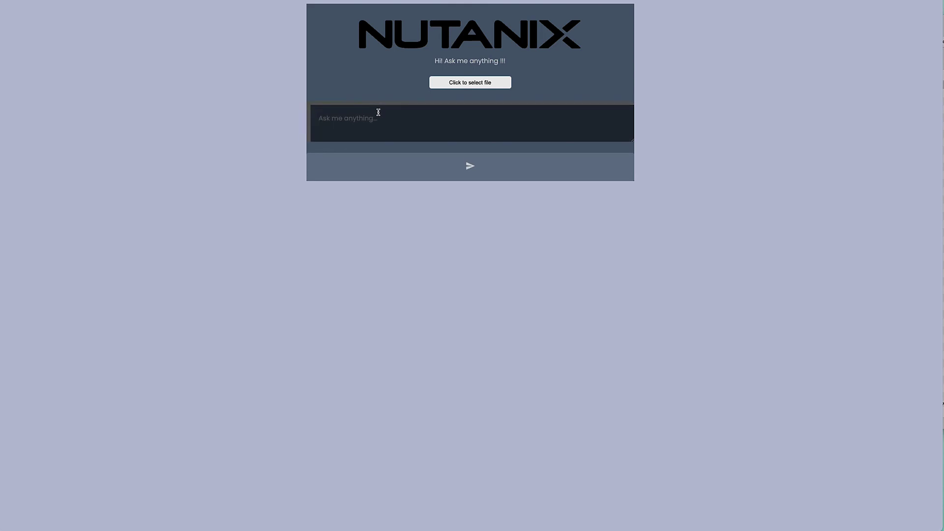
pyautogui.write('How do I reset the CVM password?')
pyautogui.click(467, 167)
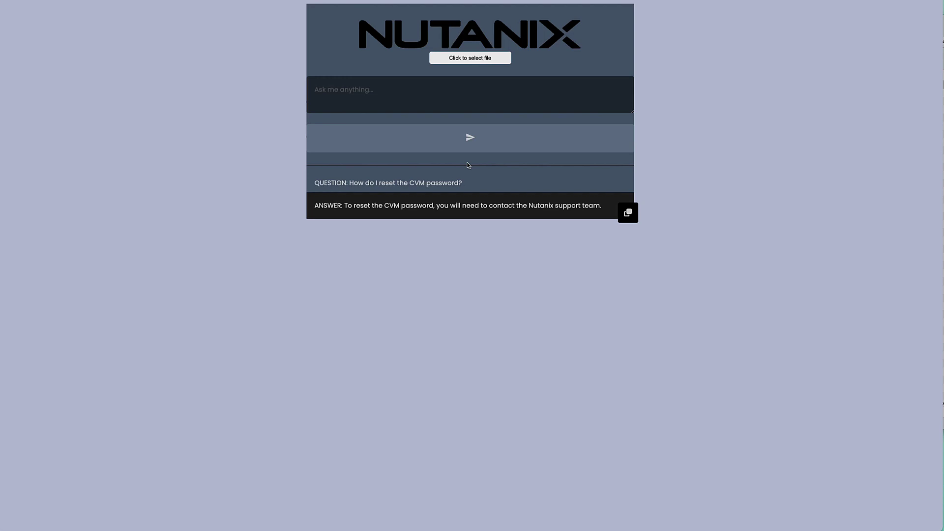
# - Ask the chatbot 'Why is Nutanix CVM reporting default password error?'
pyautogui.click(348, 90)
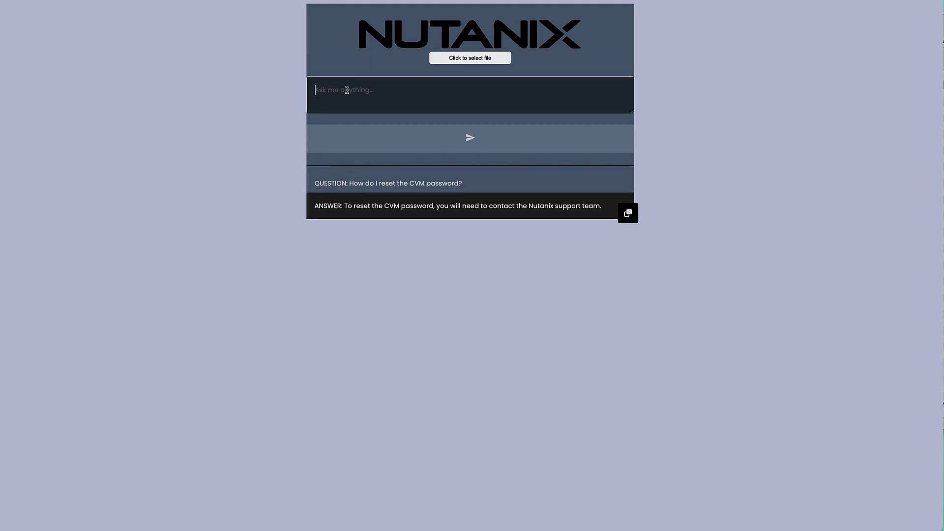
pyautogui.write('Why is Nutanix CVM reporting default password error?')
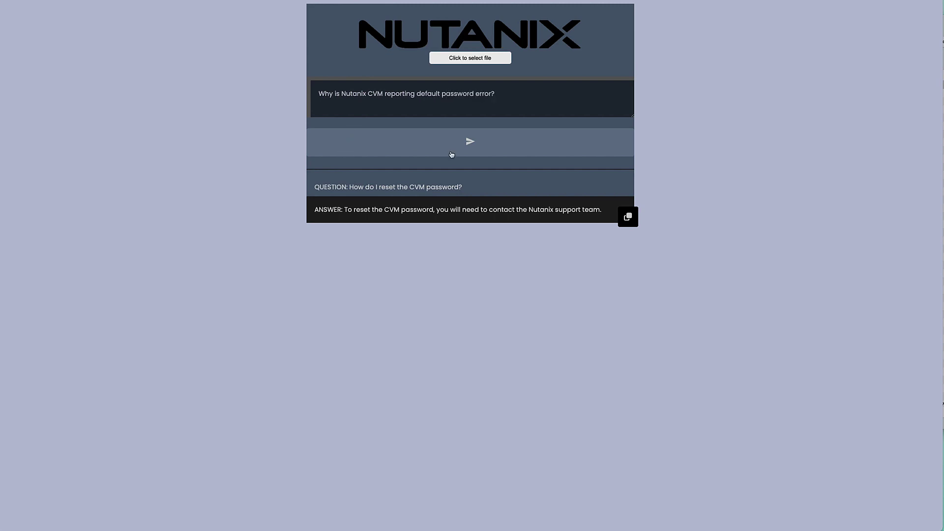
pyautogui.click(468, 141)
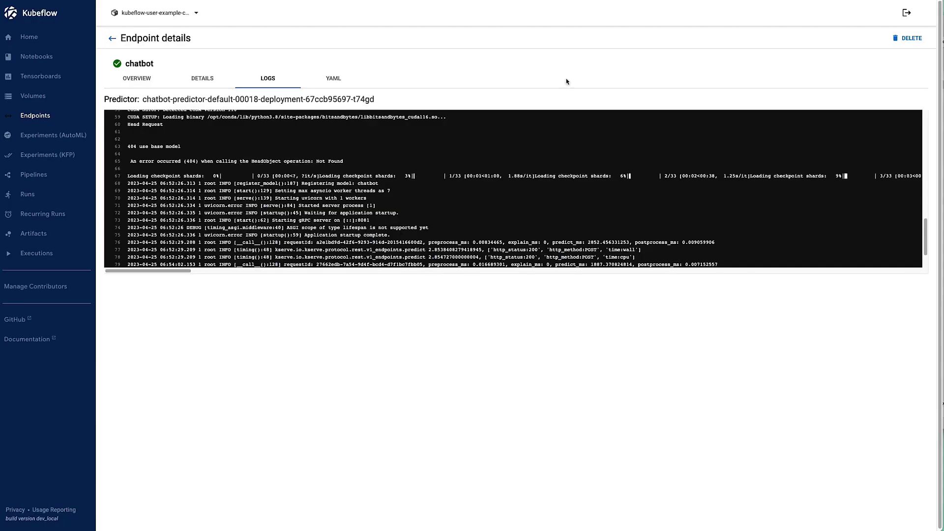
# - Open the latest pipeline run from Kubeflow's Runs list to review its three-step graph
pyautogui.scroll(-2, 545, 200)
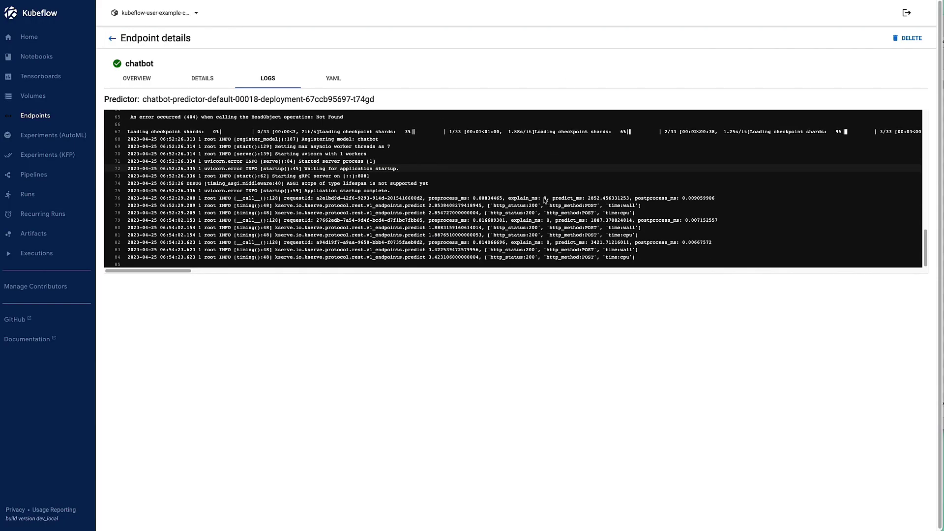
pyautogui.click(39, 196)
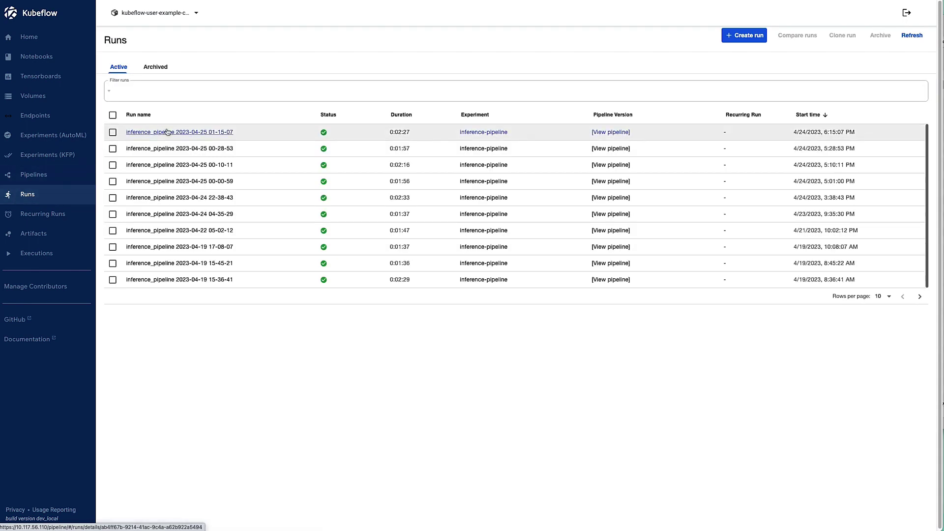
pyautogui.click(167, 132)
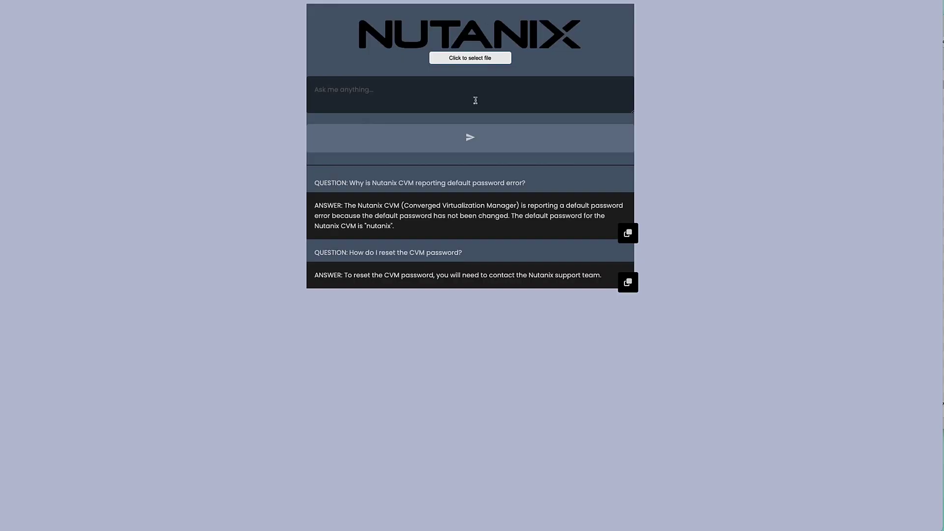
# - Upload nutanix.json from the NEXT23Files folder to the chatbot
pyautogui.click(470, 58)
pyautogui.click(250, 130)
pyautogui.click(249, 130)
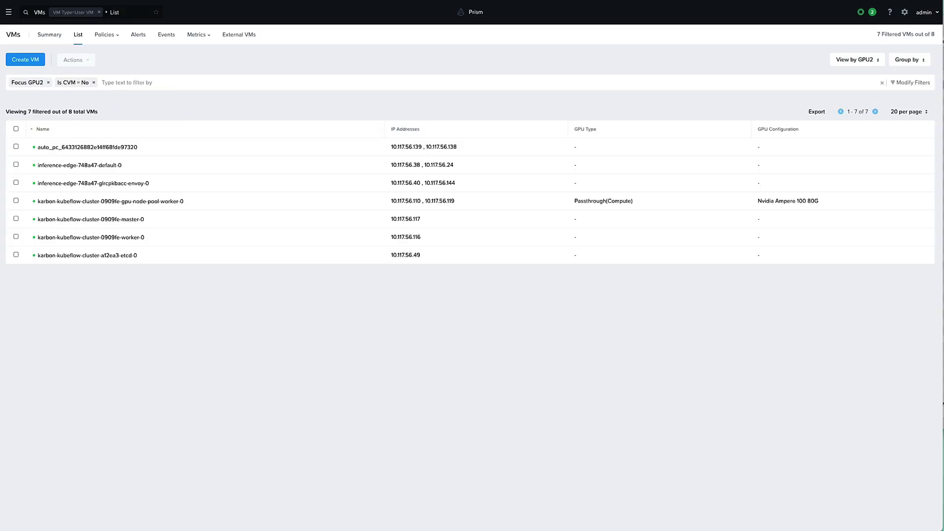
# - Open the Inference-Edge object store from the Objects service
pyautogui.click(7, 12)
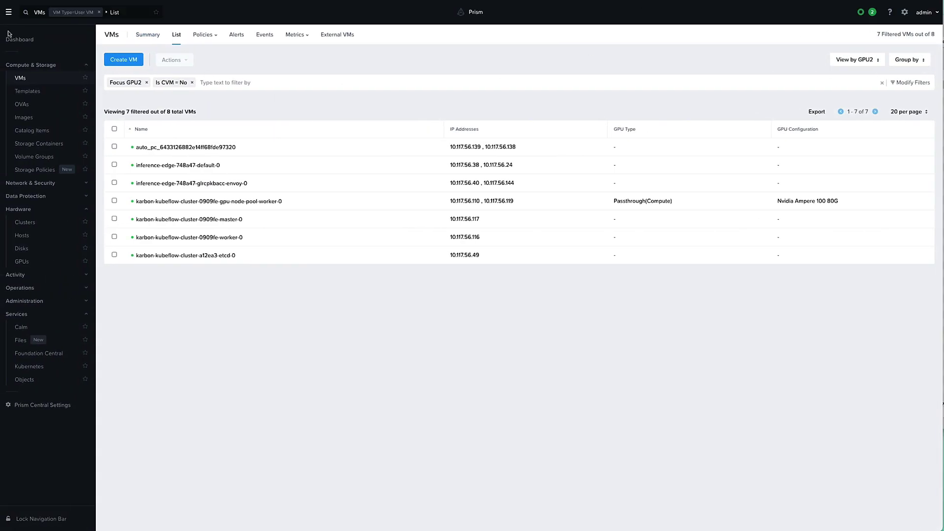
pyautogui.click(26, 380)
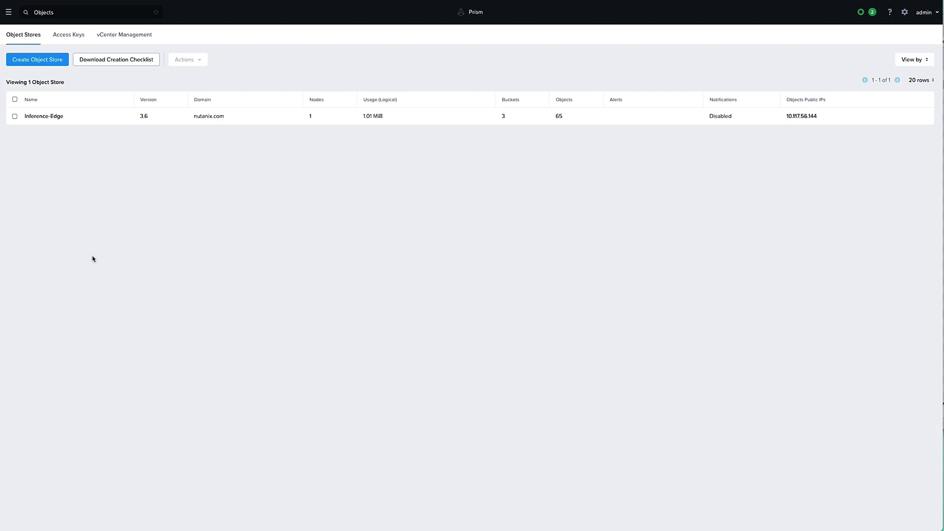
pyautogui.click(45, 117)
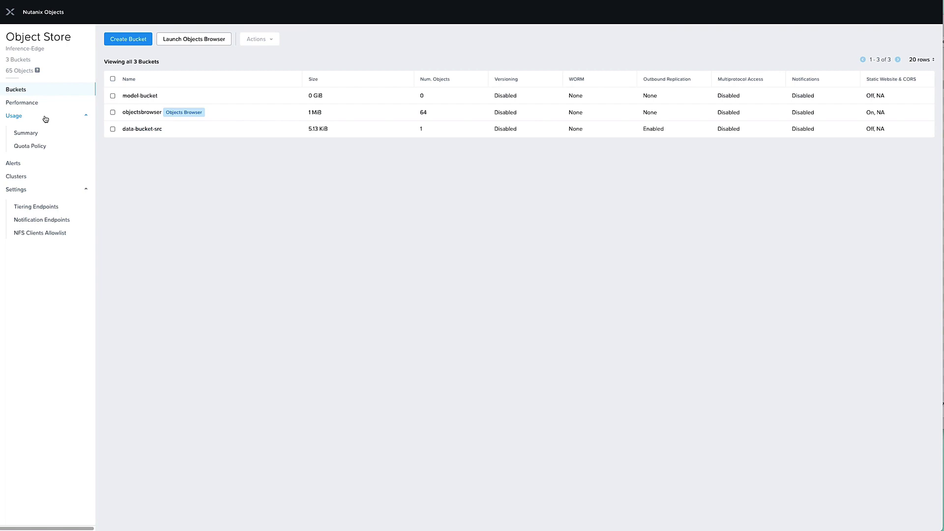
# - Log in to the objects browser with the access and secret keys and open data-bucket-src's Text2Text folder
pyautogui.click(190, 38)
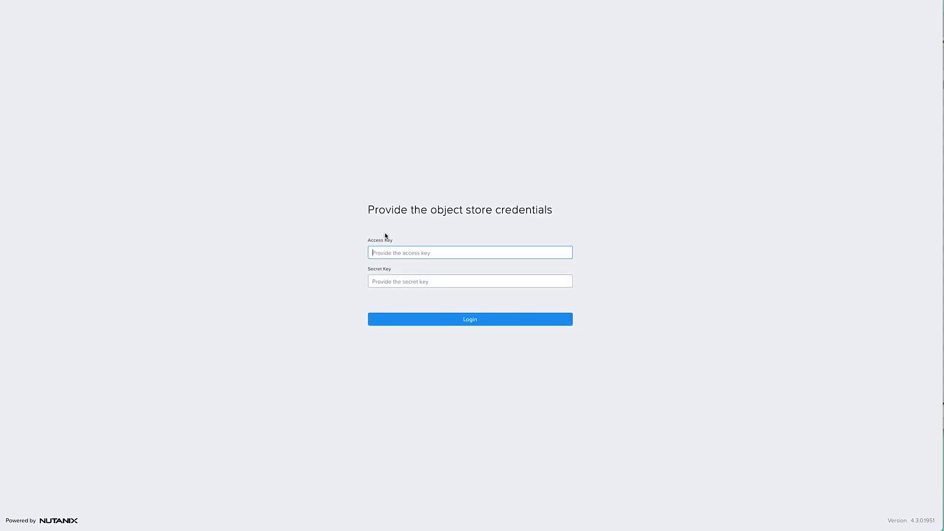
pyautogui.hotkey('ctrl', 'v')
pyautogui.press('Tab')
pyautogui.hotkey('ctrl', 'v')
pyautogui.click(460, 319)
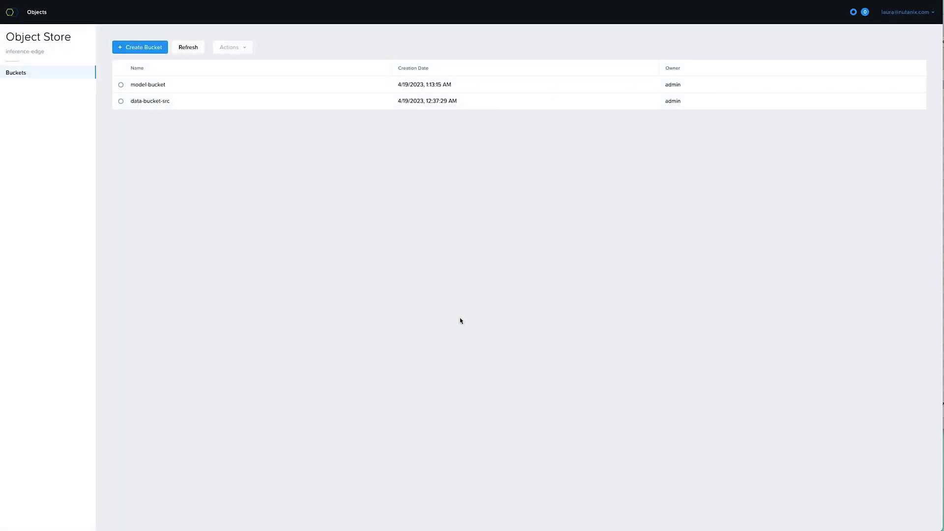
pyautogui.click(154, 101)
pyautogui.click(153, 140)
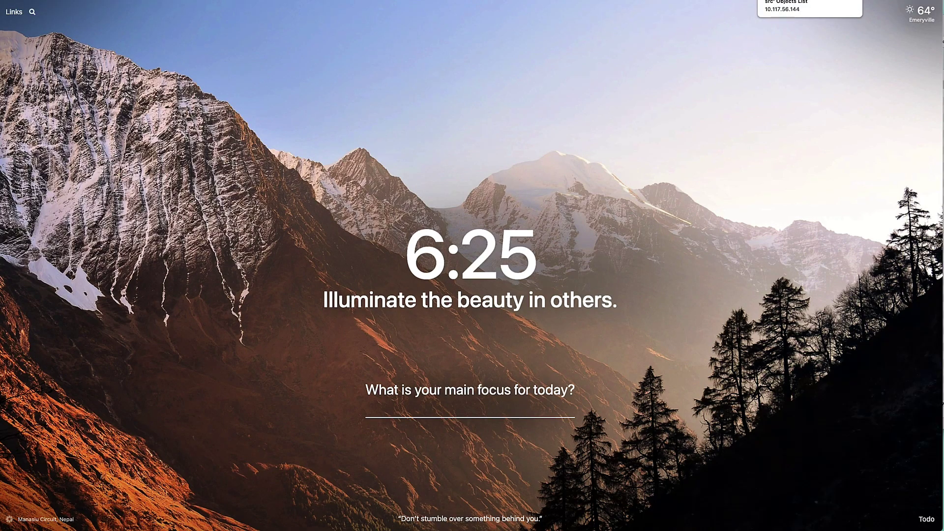
# - View data-bucket-src's replication details, keeping data-bucket as the destination bucket
pyautogui.click(810, 0)
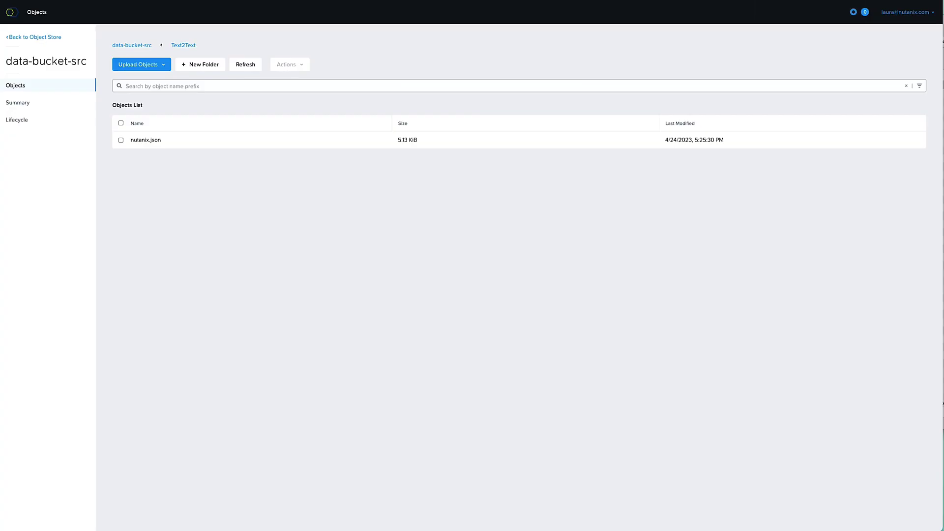
pyautogui.click(487, 1)
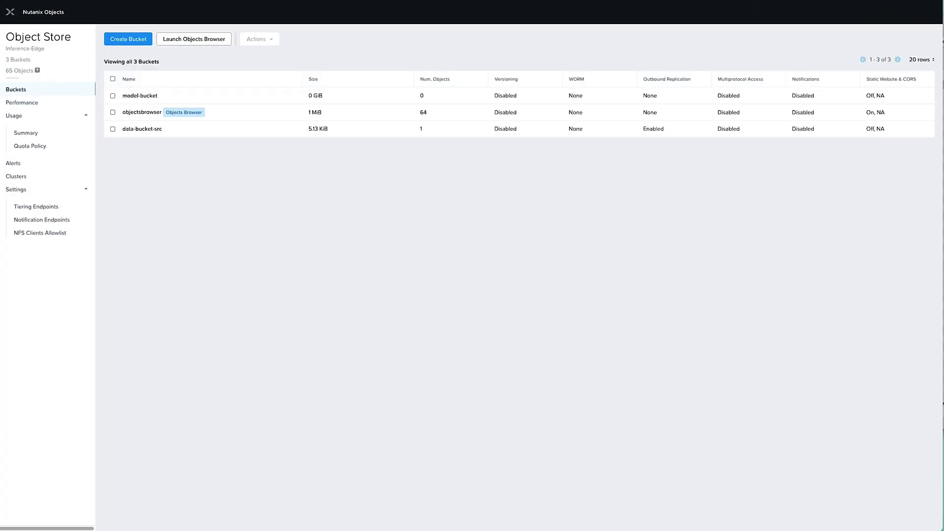
pyautogui.click(140, 130)
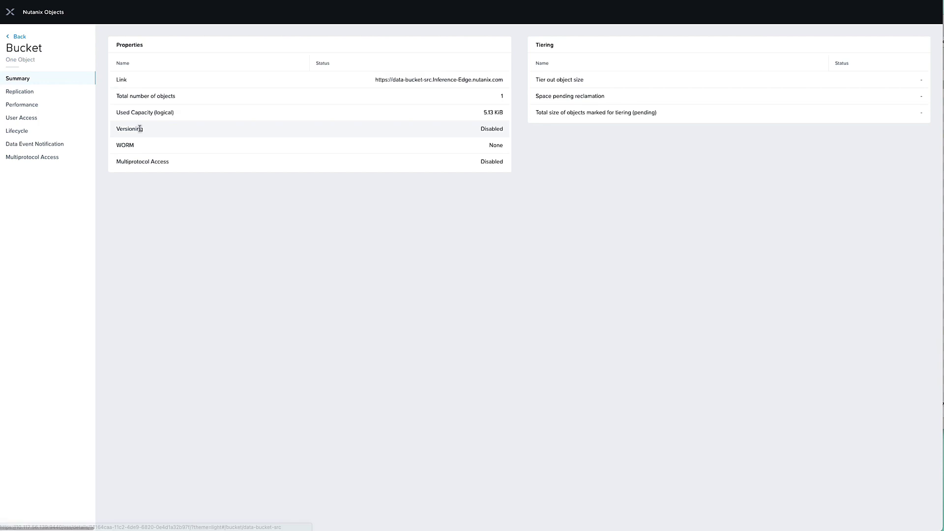
pyautogui.click(29, 95)
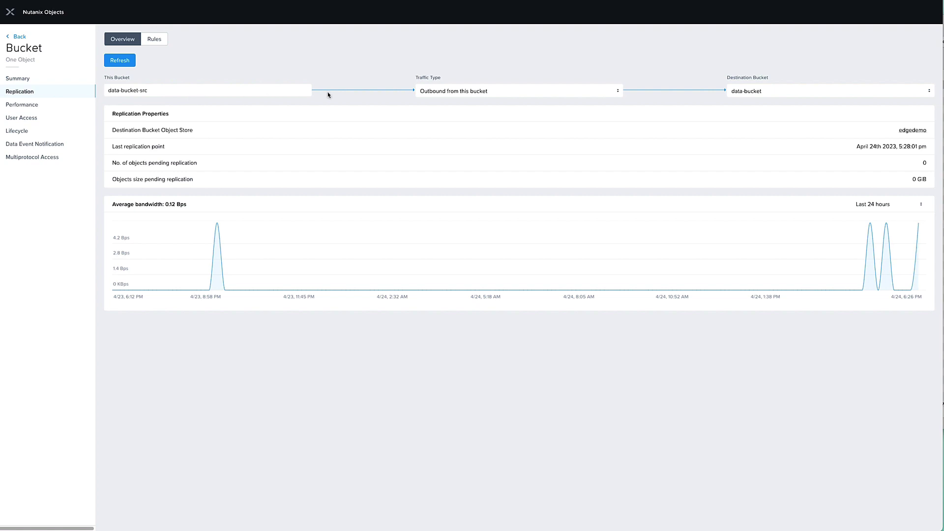
pyautogui.click(798, 92)
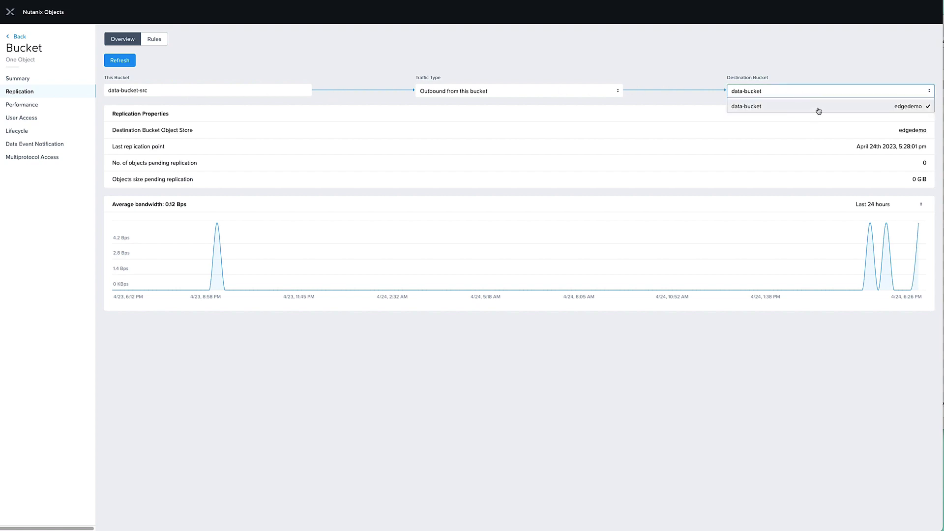
pyautogui.click(819, 112)
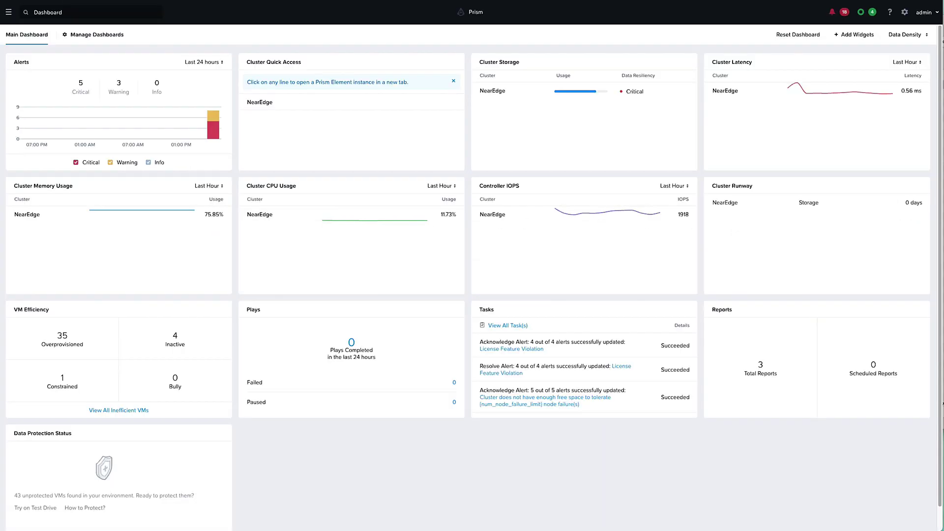
# - In the edgedemo object store, view data-bucket's replication with data-bucket-src as the source bucket
pyautogui.click(8, 13)
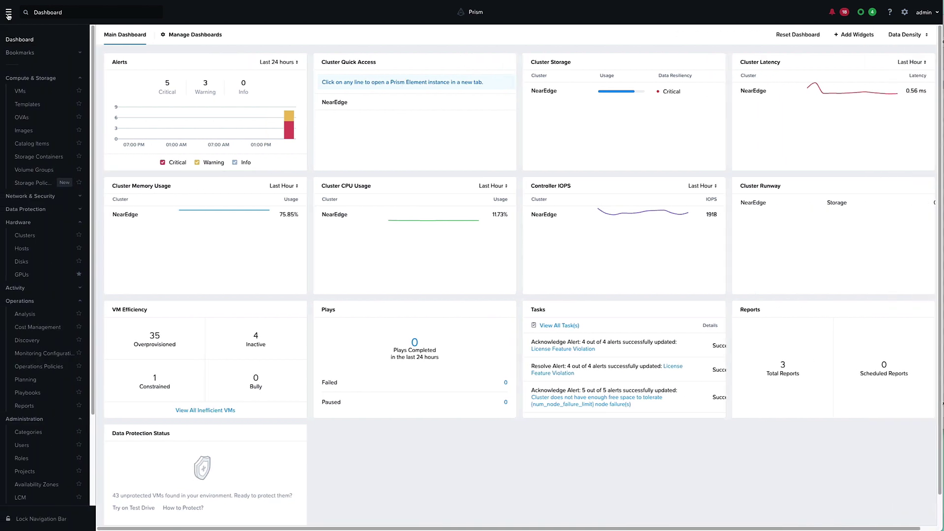
pyautogui.scroll(-3, 22, 445)
pyautogui.click(22, 466)
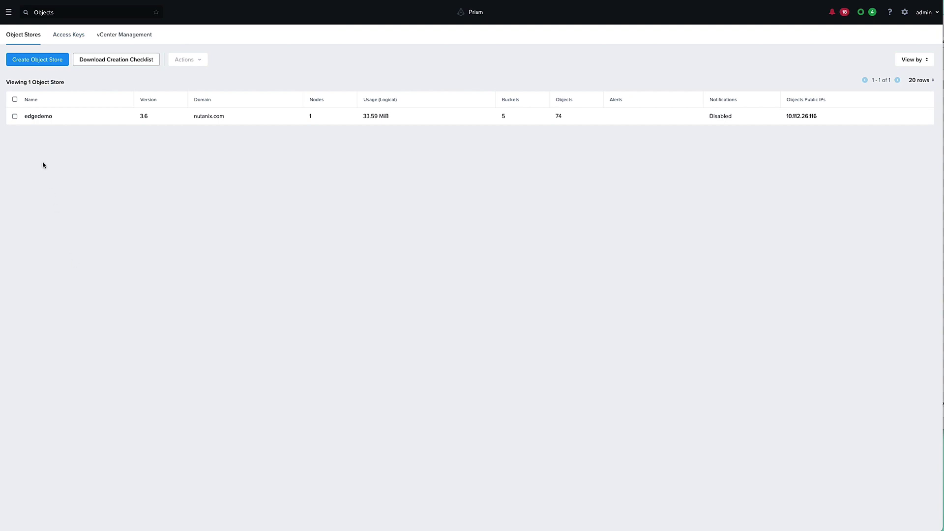
pyautogui.click(40, 117)
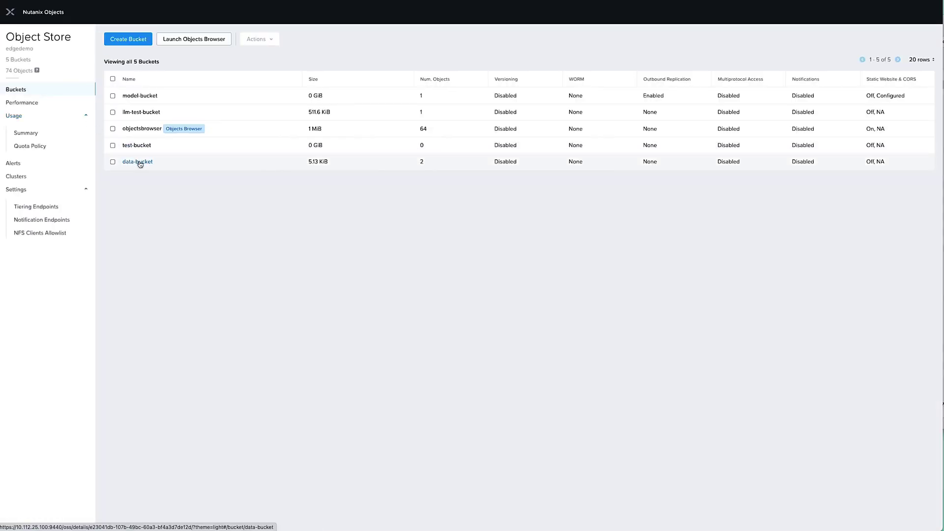
pyautogui.click(138, 162)
pyautogui.click(20, 92)
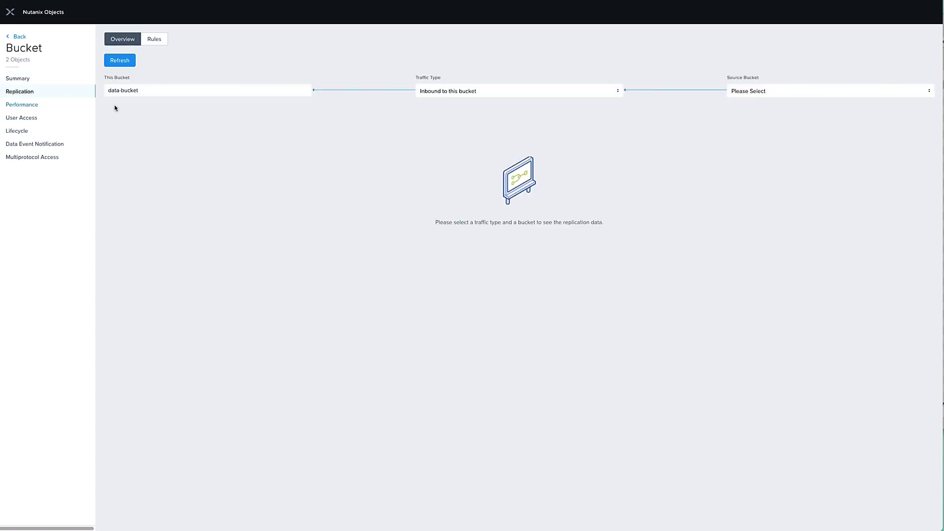
pyautogui.click(794, 93)
pyautogui.click(792, 119)
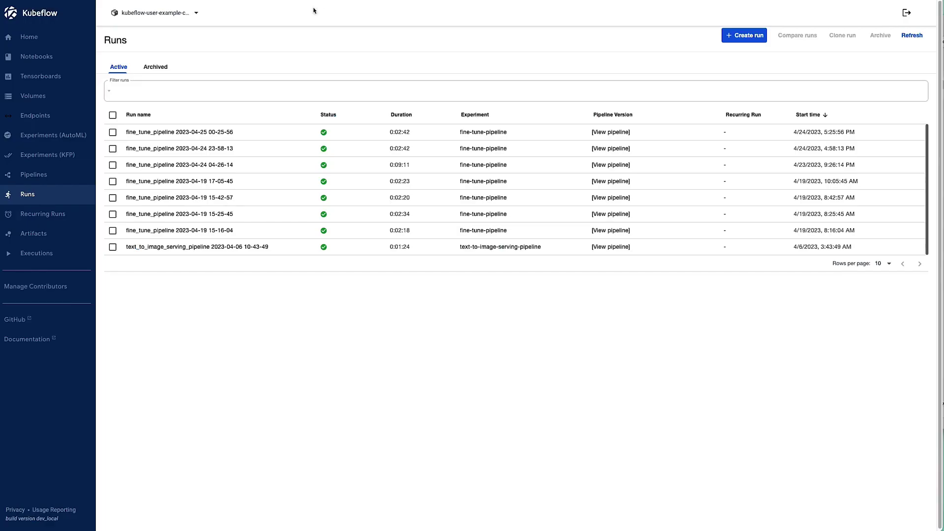
# - Refresh Runs and follow the new fine_tune_pipeline run until all four steps complete
pyautogui.click(912, 35)
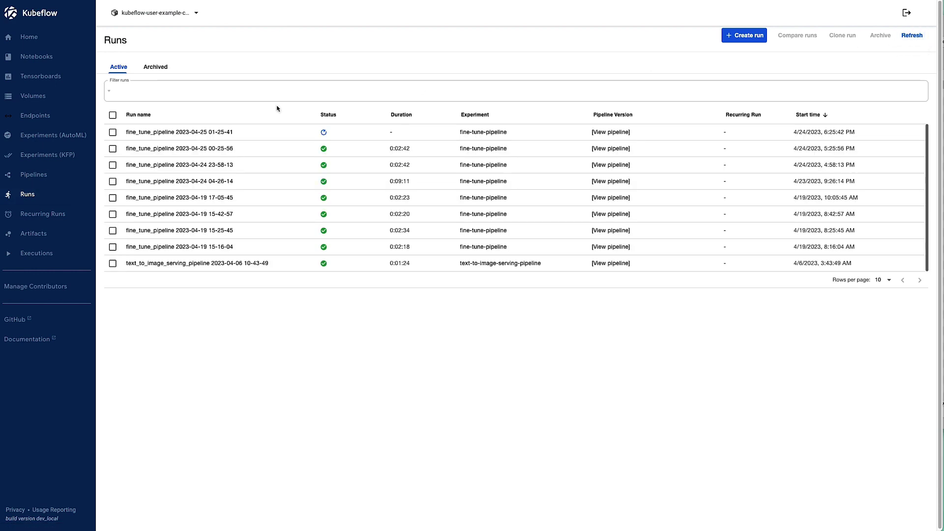
pyautogui.click(185, 133)
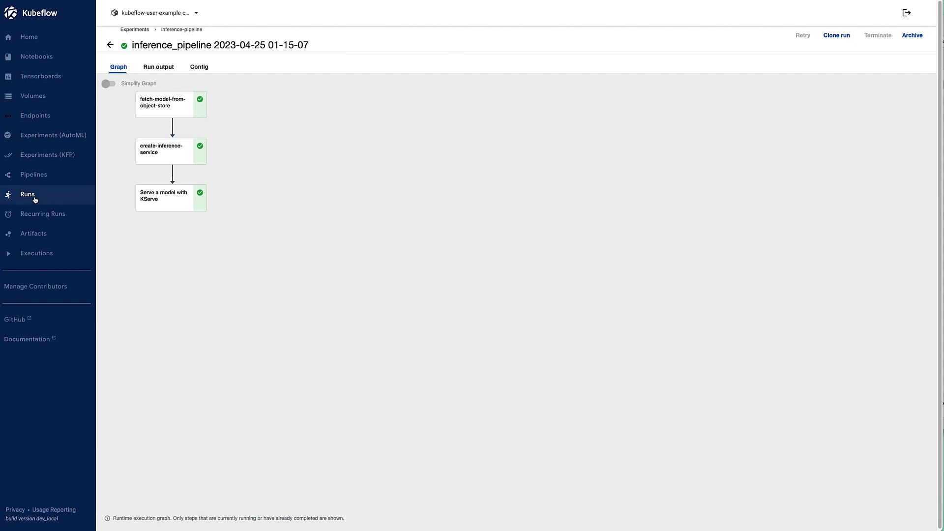
pyautogui.click(38, 199)
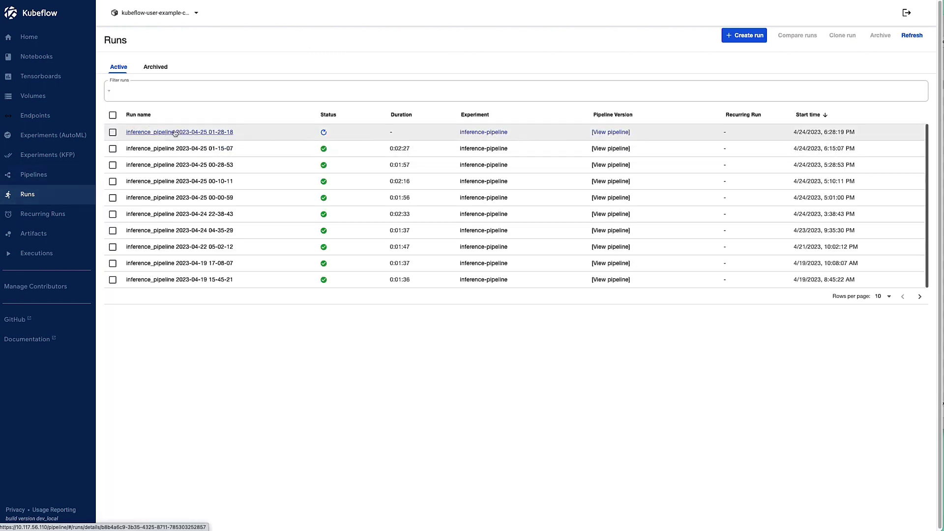
pyautogui.click(191, 132)
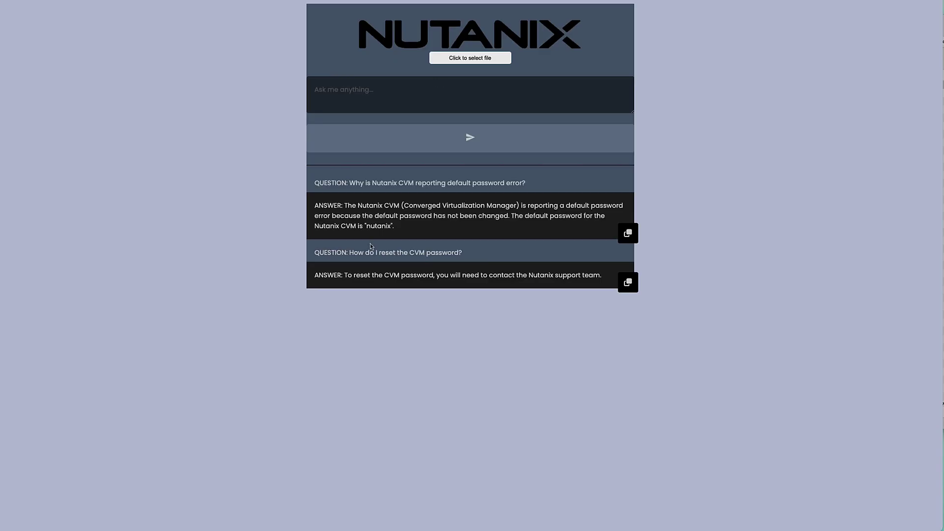
# - Resend the CVM password reset question to the retrained Nutanix chatbot
pyautogui.moveTo(349, 252); pyautogui.dragTo(461, 254)
pyautogui.hotkey('ctrl', 'c')
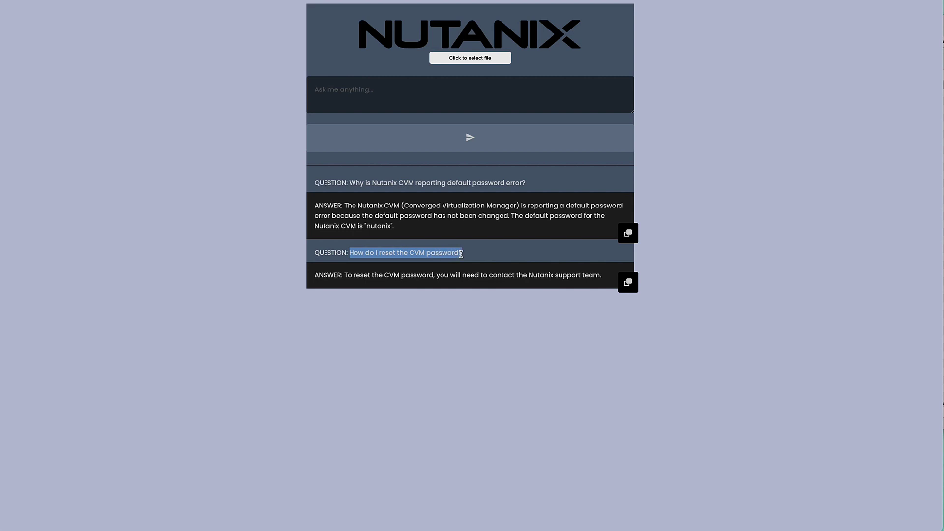
pyautogui.click(348, 93)
pyautogui.hotkey('ctrl', 'v')
pyautogui.click(466, 144)
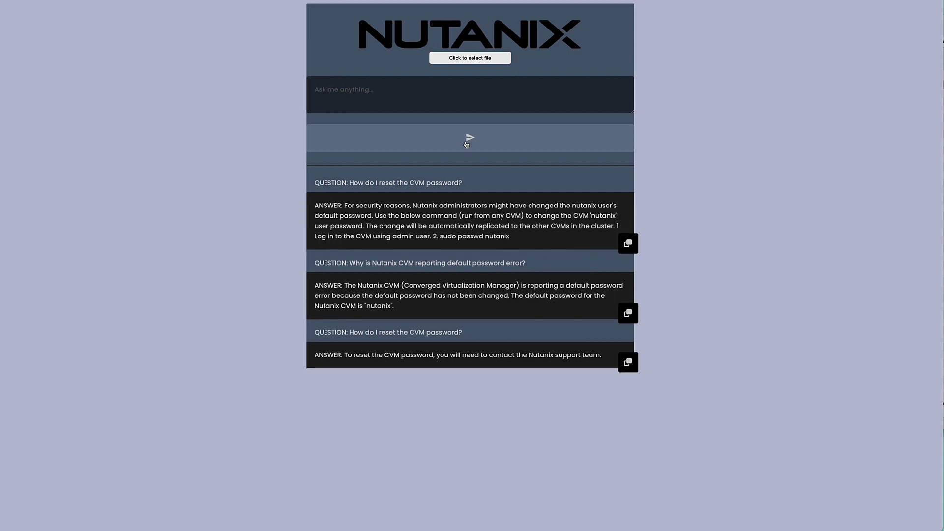
# - Resend the default password error question to the chatbot for its new answer
pyautogui.moveTo(350, 263); pyautogui.dragTo(526, 265)
pyautogui.hotkey('ctrl', 'c')
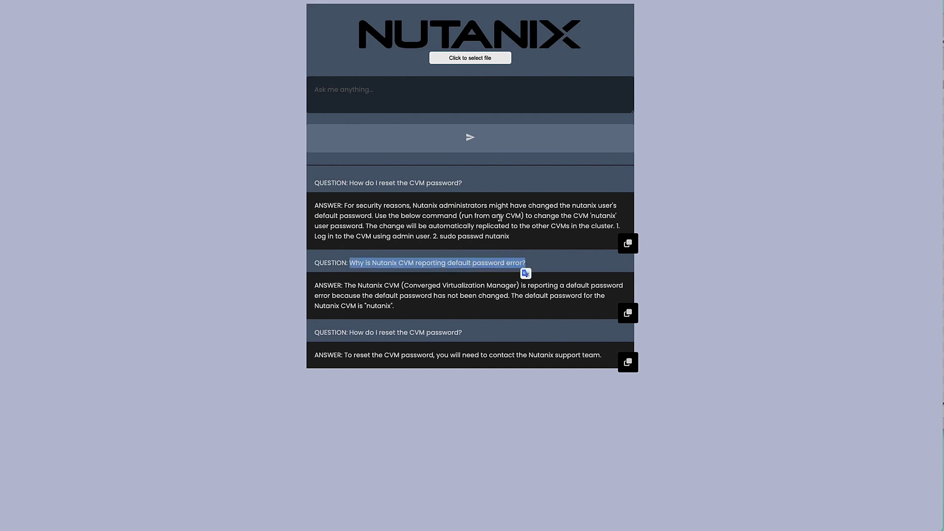
pyautogui.click(393, 101)
pyautogui.hotkey('ctrl', 'v')
pyautogui.click(470, 141)
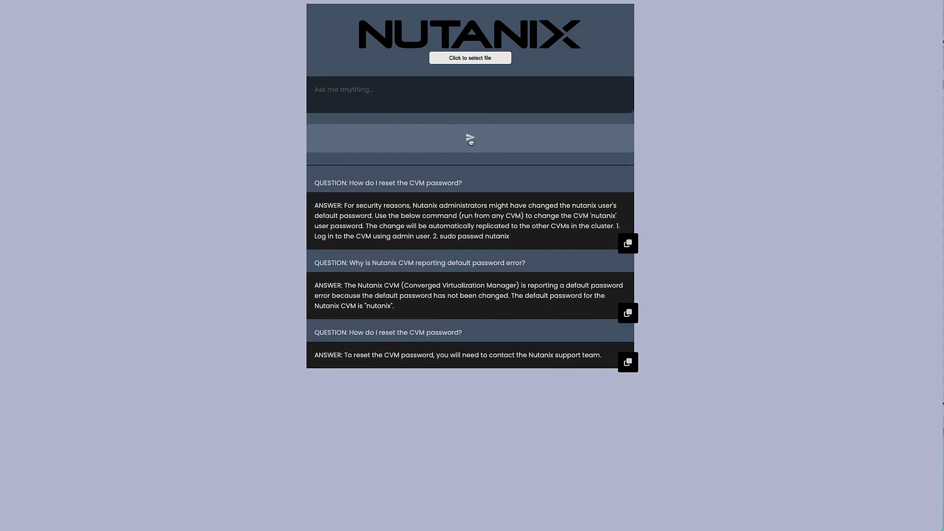